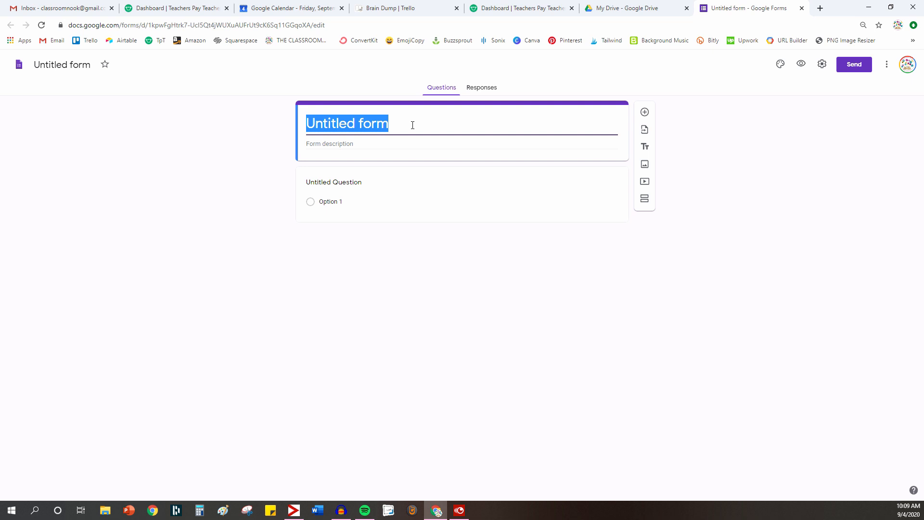
Step: Title the form "Multiplication Review"
left_click(412, 125)
left_click_drag(432, 127, 269, 131)
type("Multip")
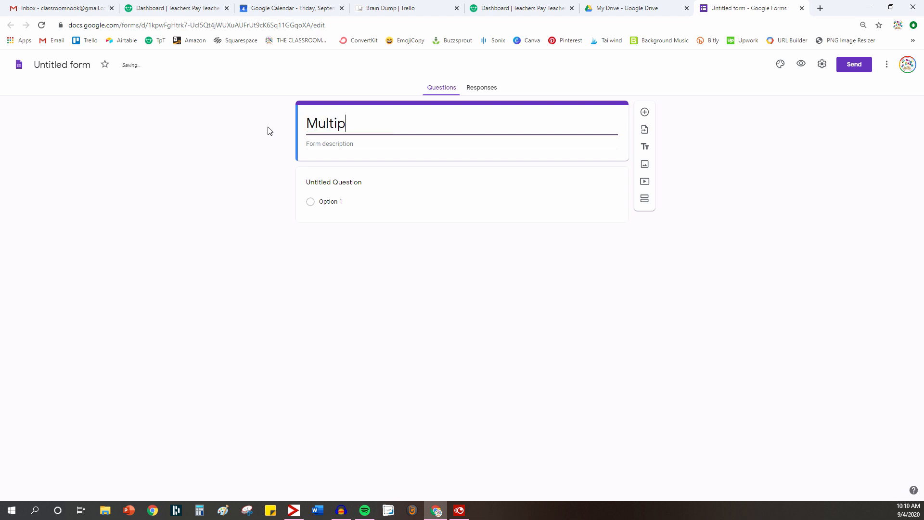
type("lcation Review")
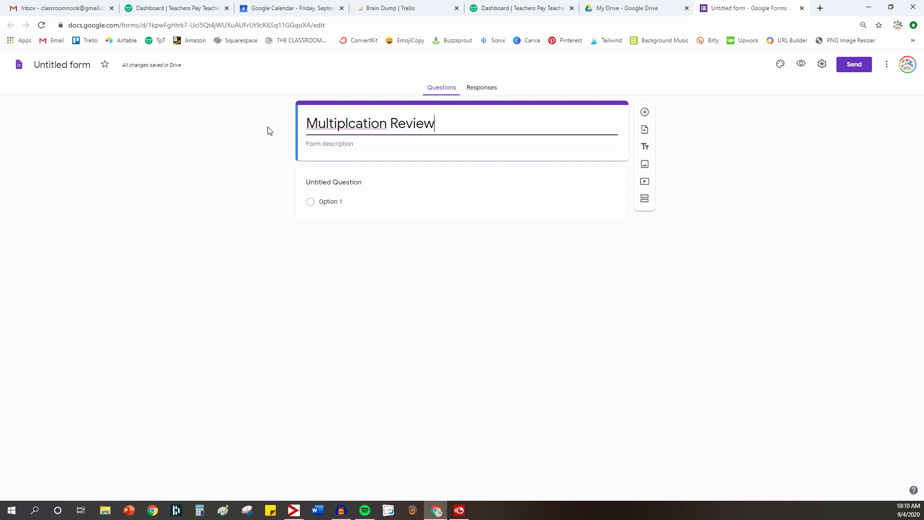
left_click(348, 123)
type("i")
Step: Turn the untitled question into a required short-answer question titled "Name"
left_click(332, 182)
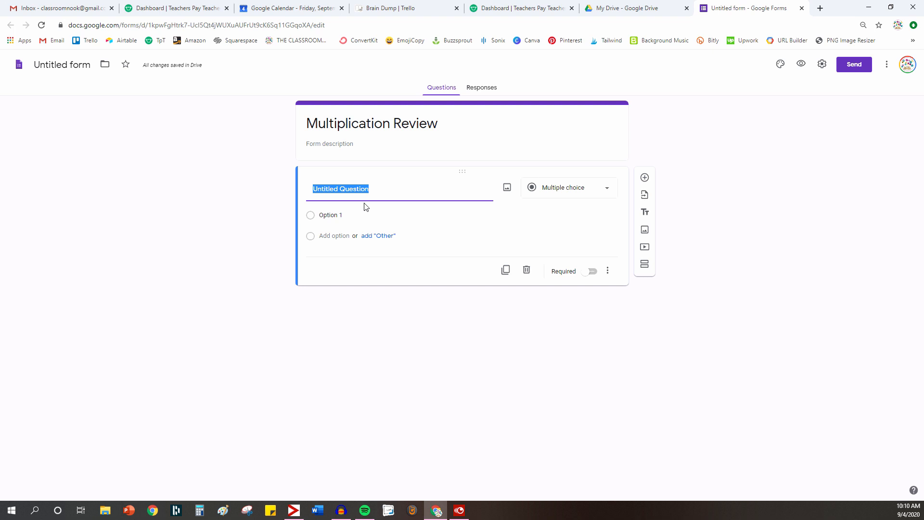
type("Name")
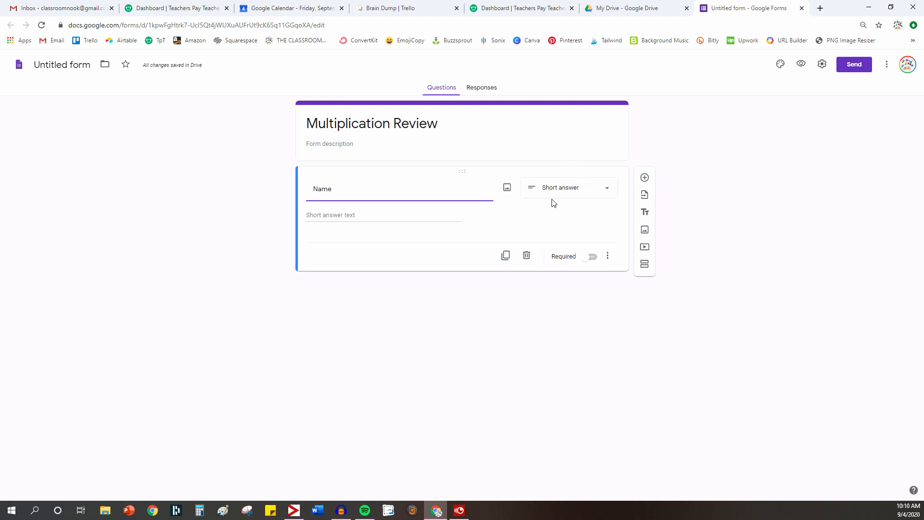
left_click(589, 257)
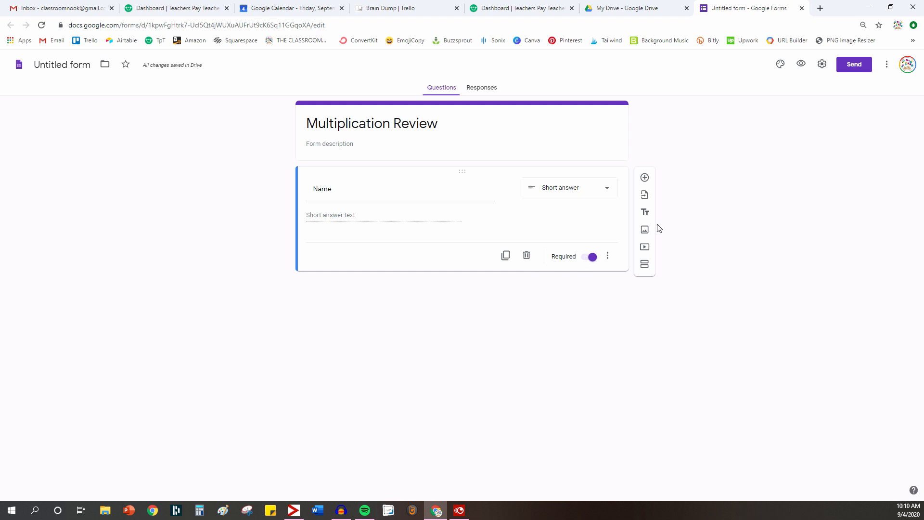
Step: Add a new section after the Name question and title it "Math Group"
left_click(646, 266)
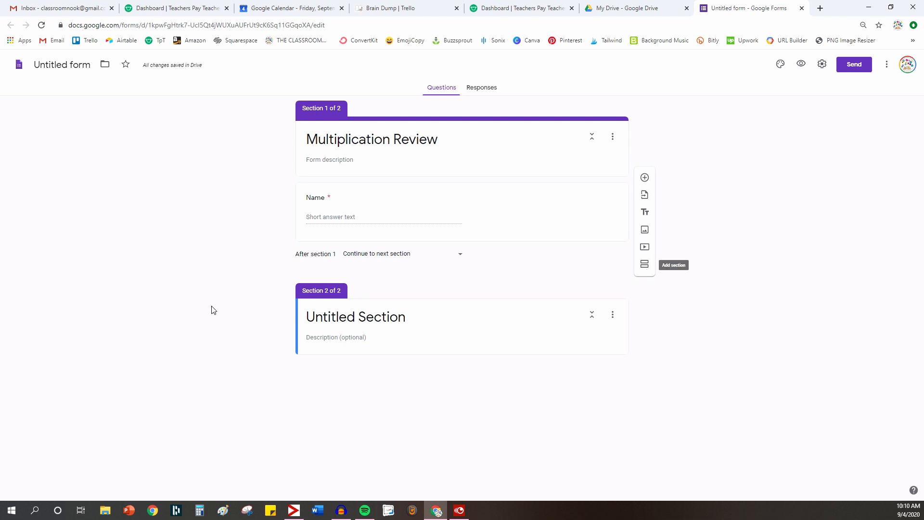
left_click(330, 315)
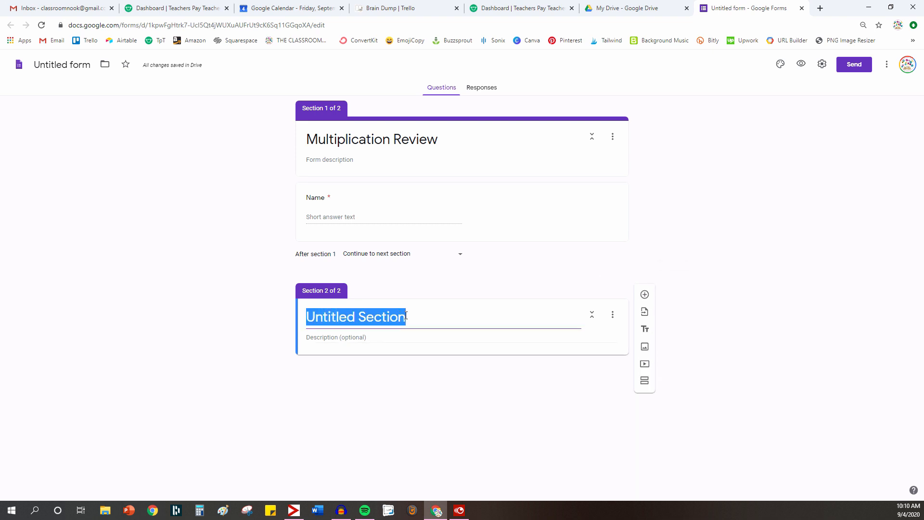
type("Math Group")
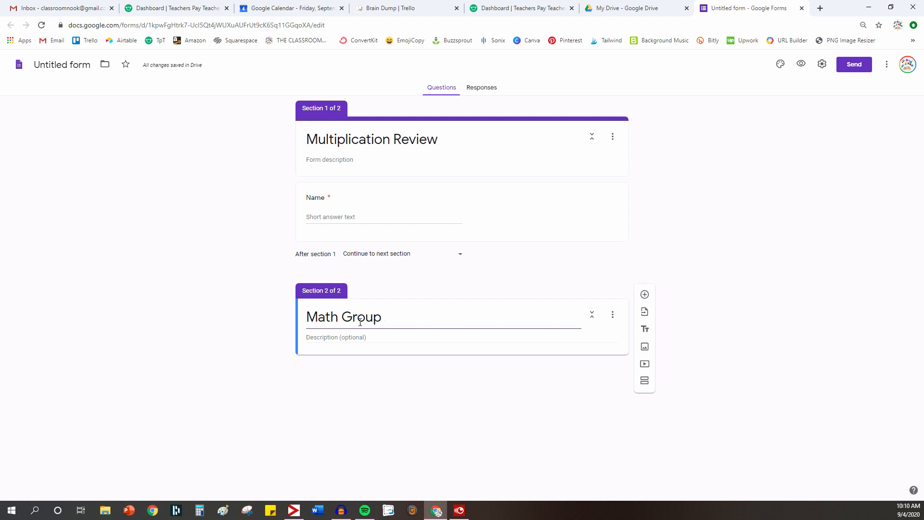
Step: Add a multiple-choice question to the Math Group section titled "Choose Your Math Group Color"
left_click(645, 295)
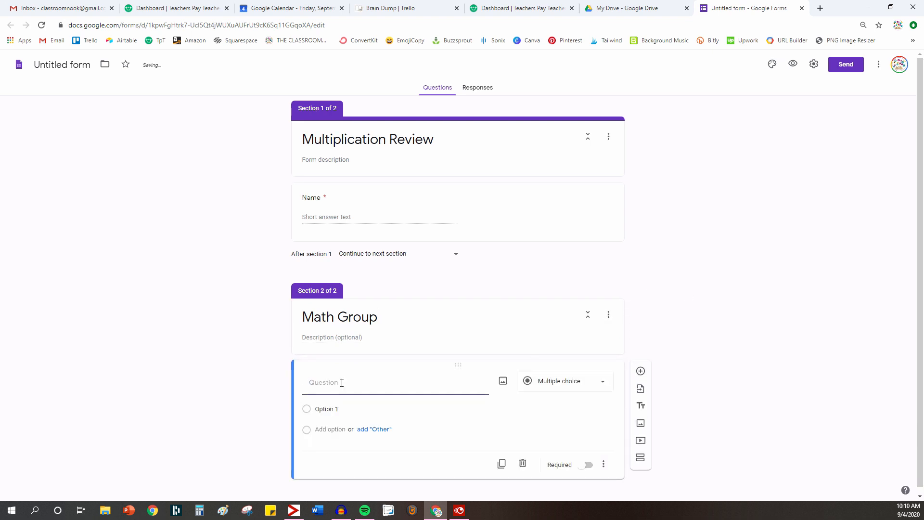
left_click(343, 383)
type("Ch")
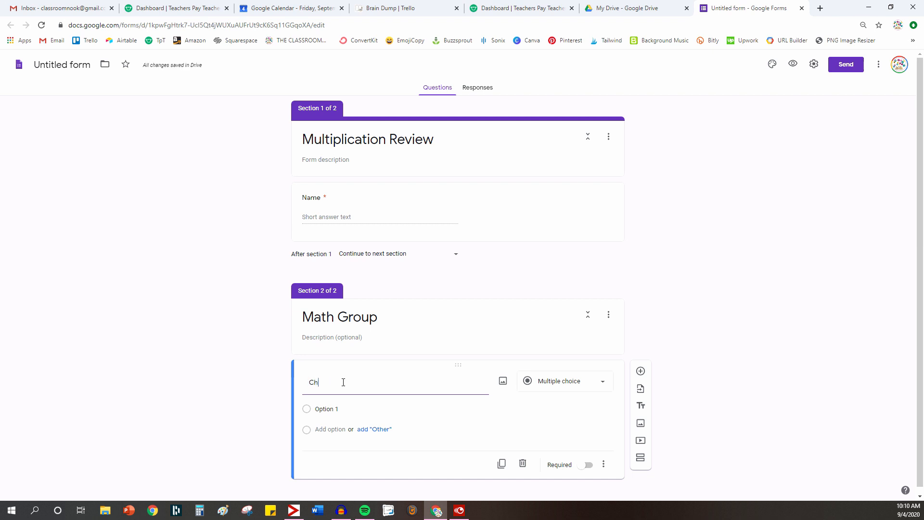
type("oose Your MAth Group Color")
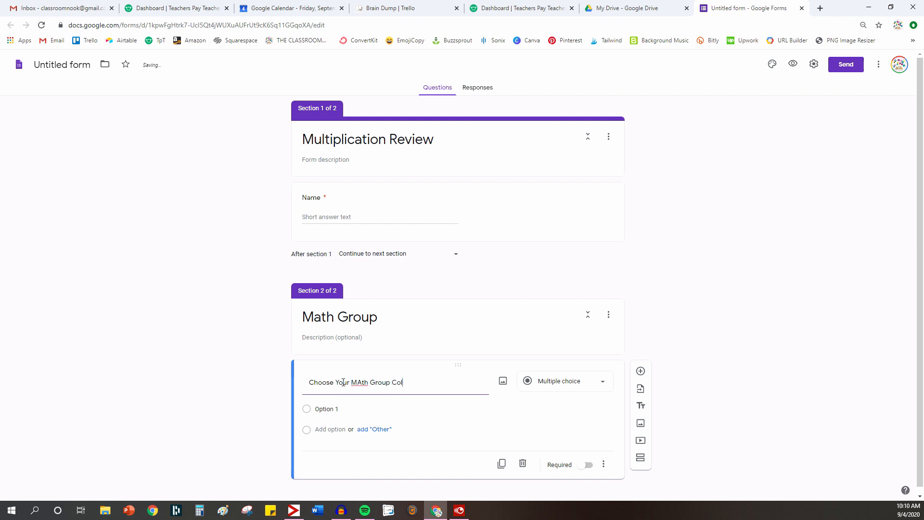
left_click(360, 383)
key("BackSpace")
type("a")
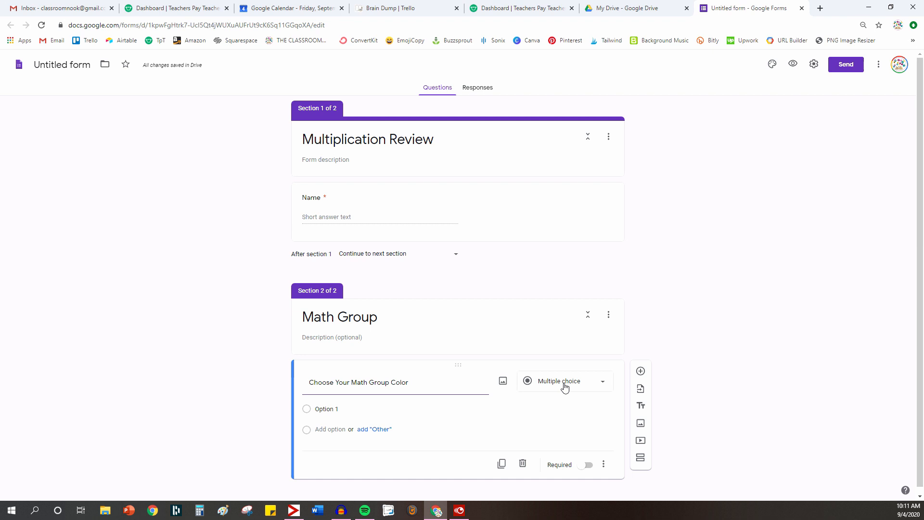
Step: Give the math group color question the options Red, Blue and Green, and make it required
left_click(327, 409)
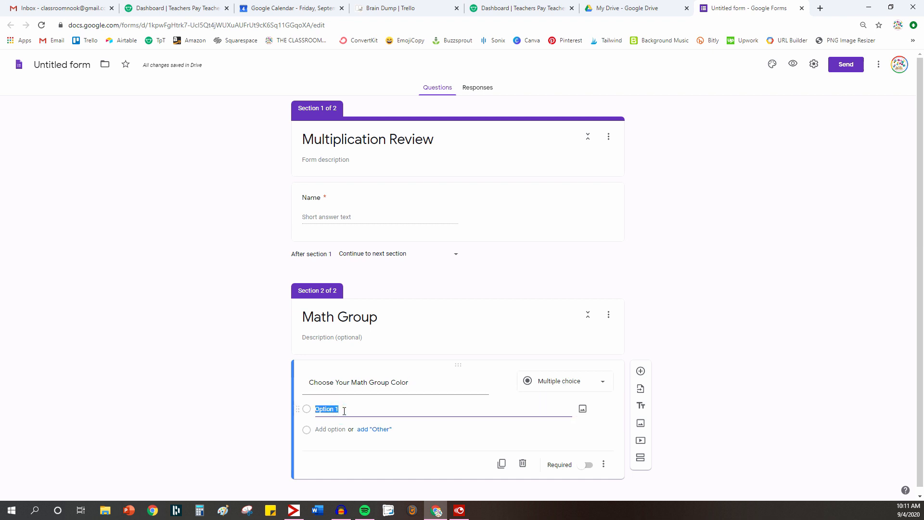
type("Red")
key("Return")
type("Blue")
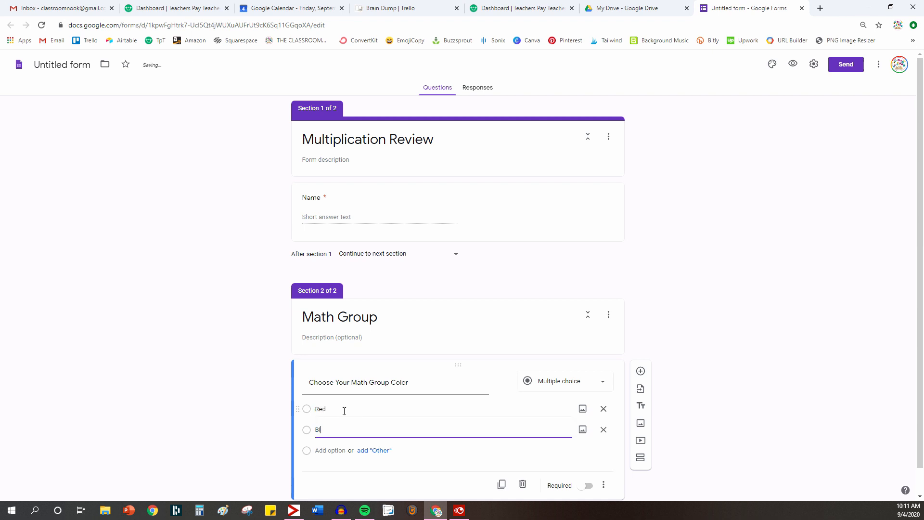
key("Return")
type("Green")
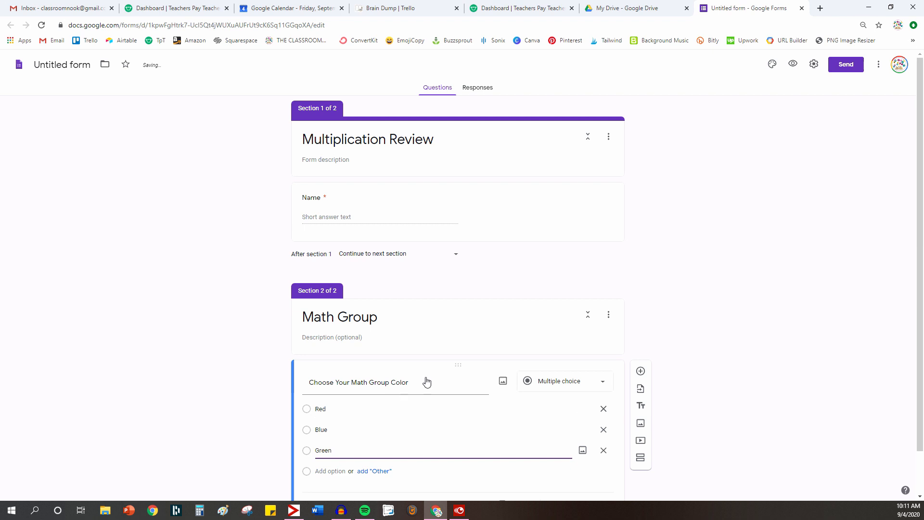
scroll(425, 381, "down", 1)
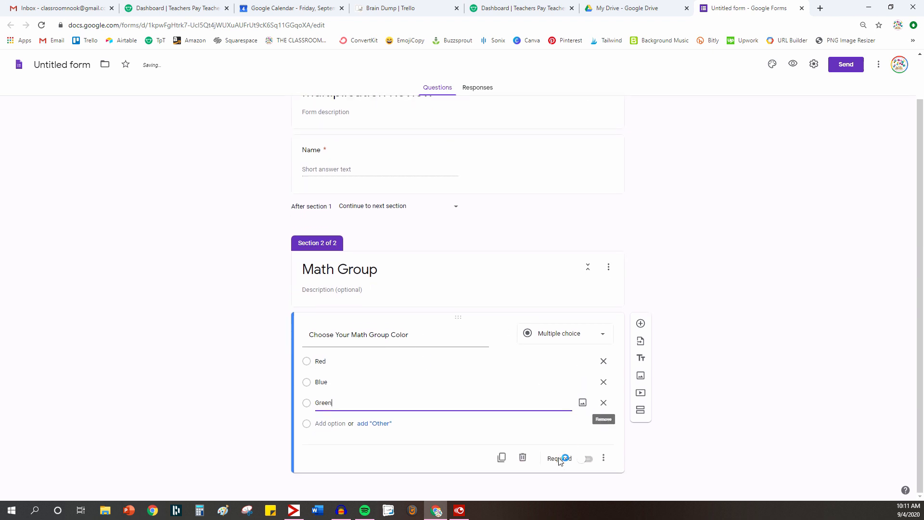
left_click(584, 461)
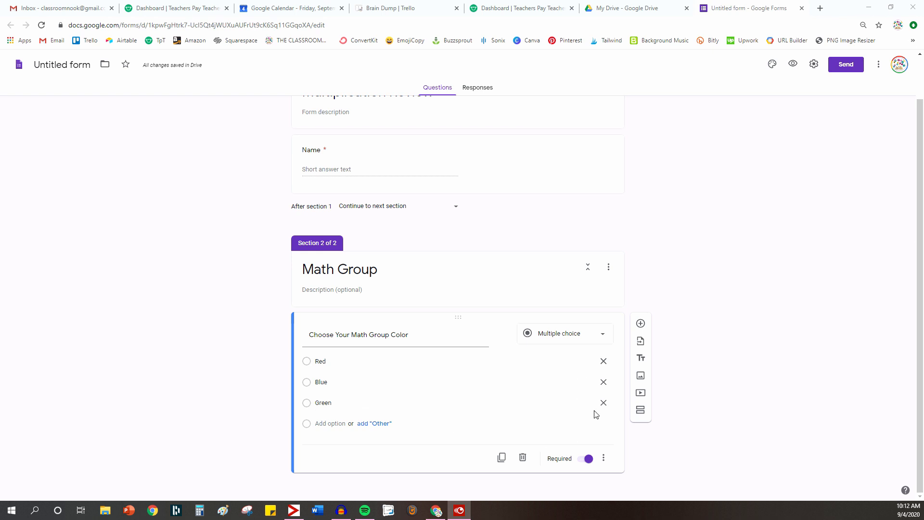
Step: Add a third section after the math group color question and title it "Red"
left_click(643, 413)
left_click(350, 432)
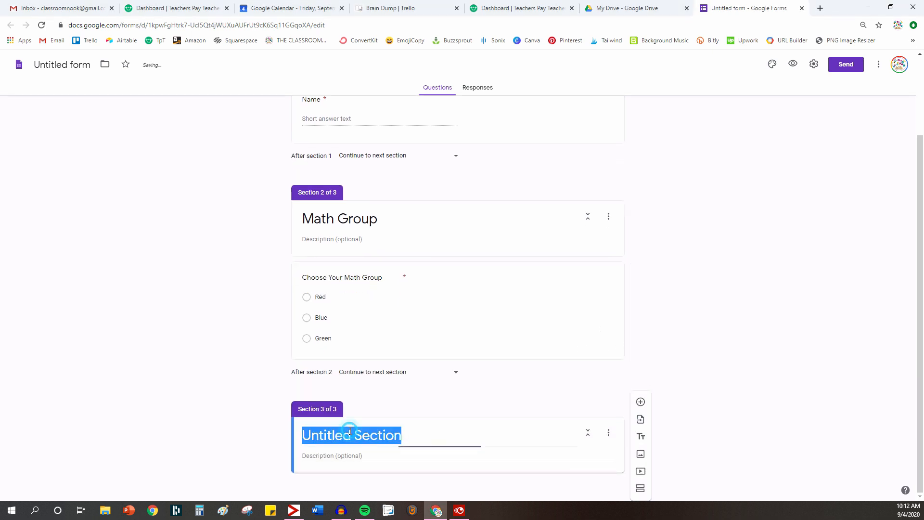
type("REd G")
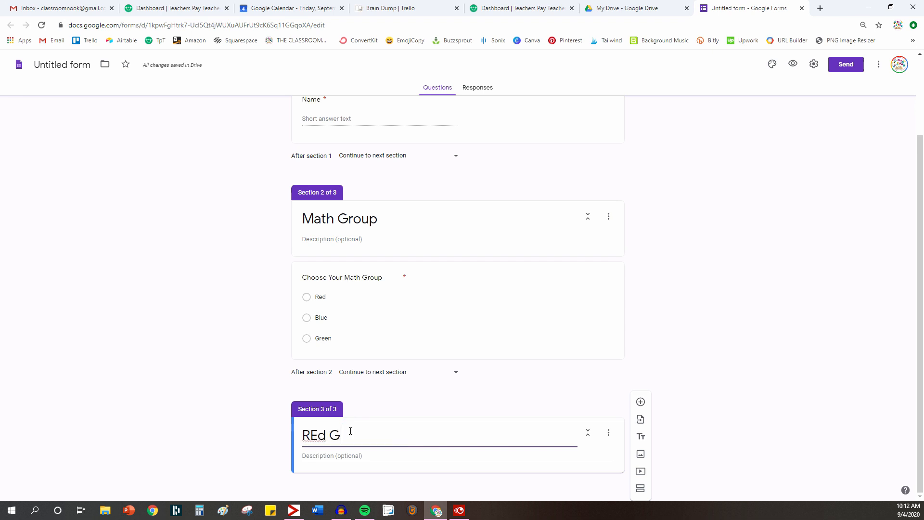
key("BackSpace")
key("BackSpace")
key("BackSpace")
key("BackSpace")
type("ed")
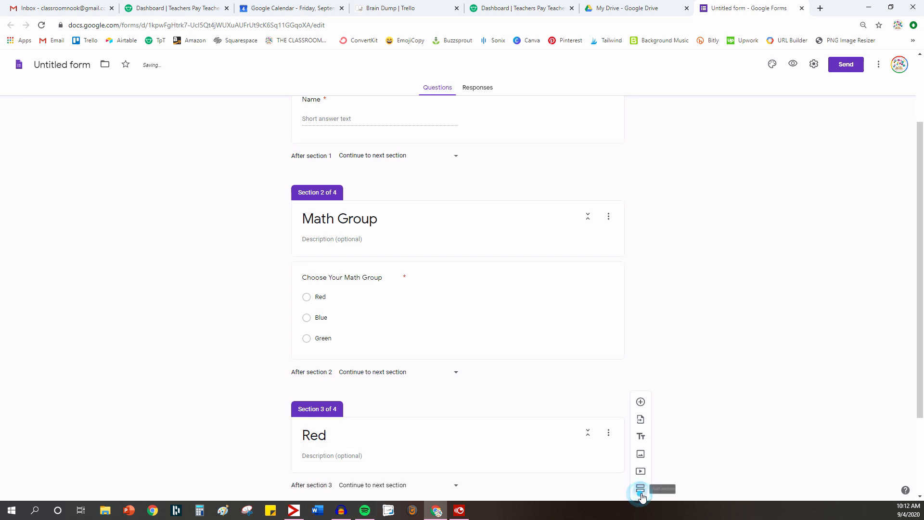
Step: Add two more sections after the Red section, titled "Blue" and "Green"
left_click(640, 488)
left_click(360, 436)
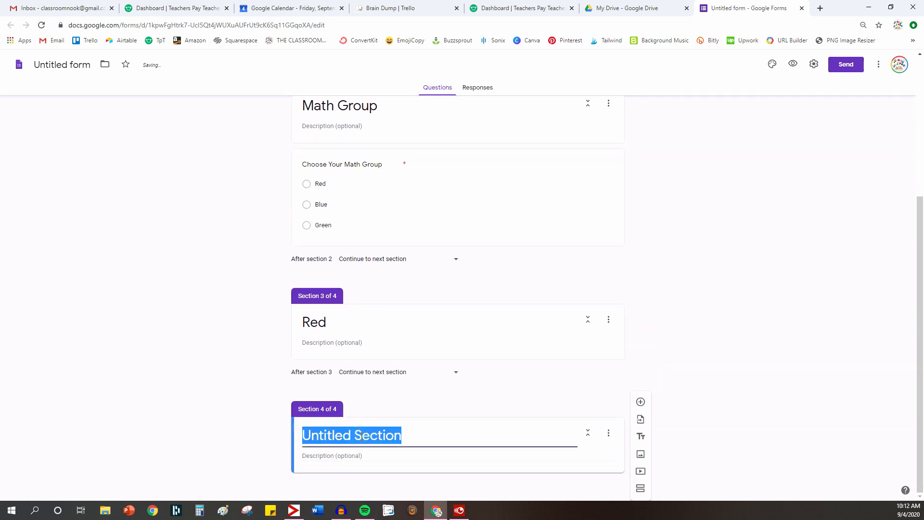
type("Blue")
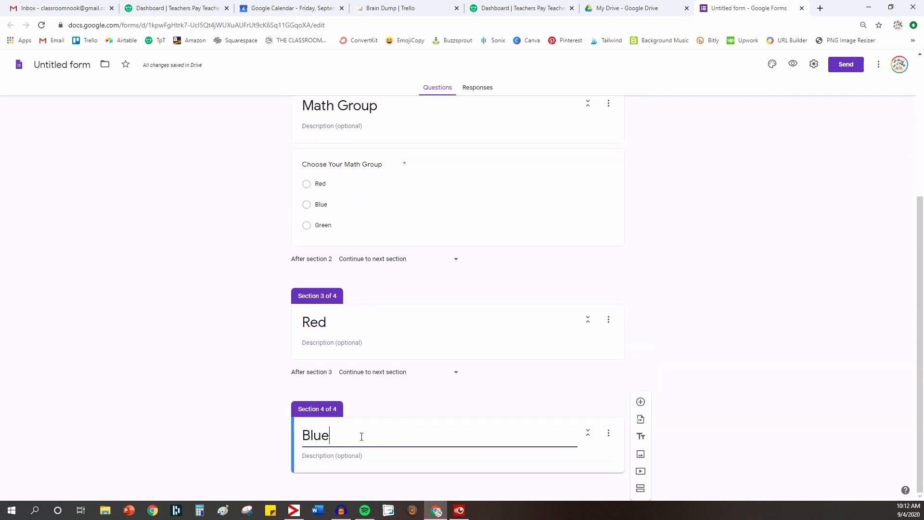
left_click(644, 488)
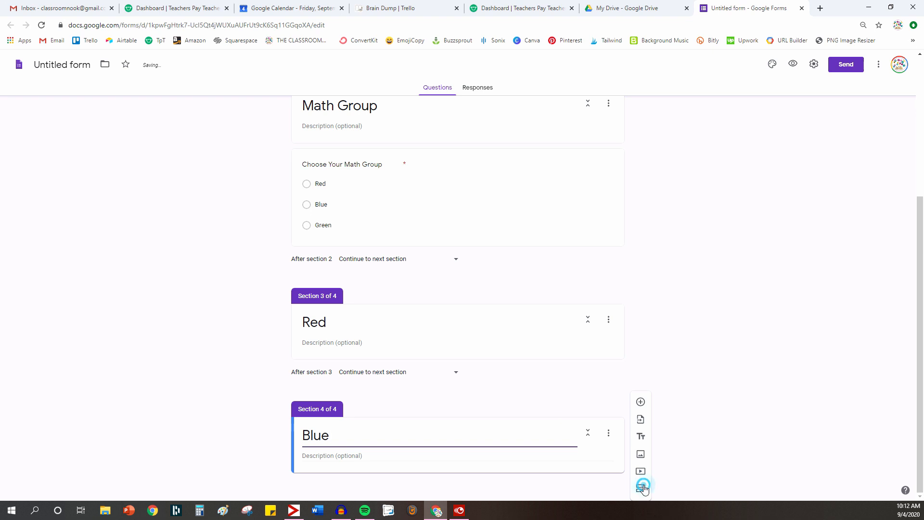
left_click(355, 436)
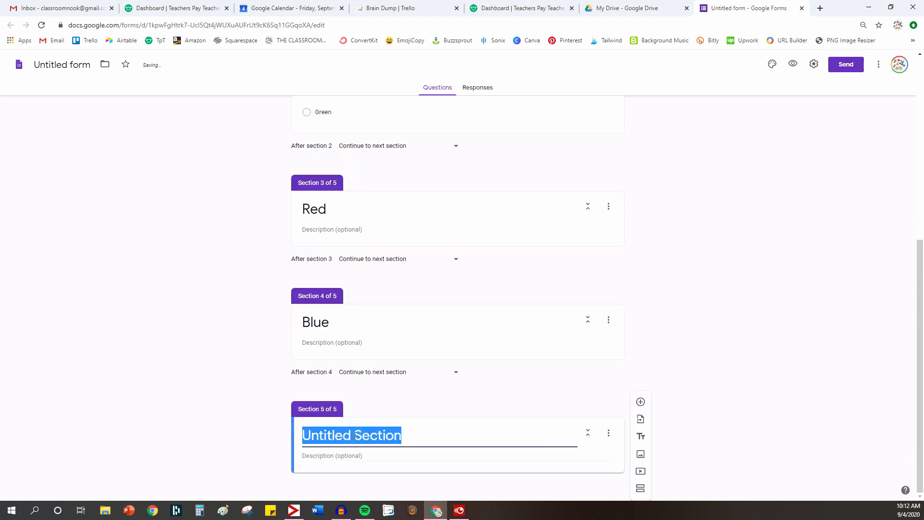
type("Green")
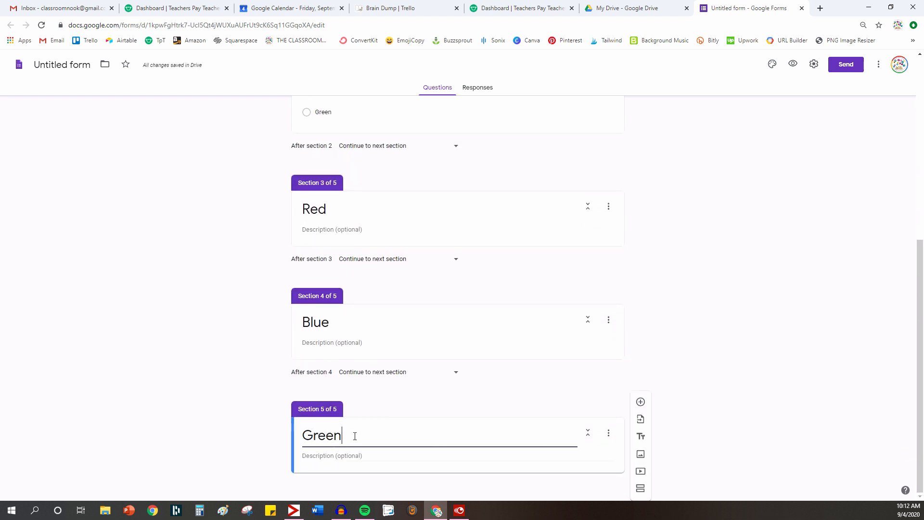
Step: Add a blank multiple-choice question to the Red section
scroll(377, 435, "up", 7)
scroll(648, 327, "down", 7)
left_click(429, 224)
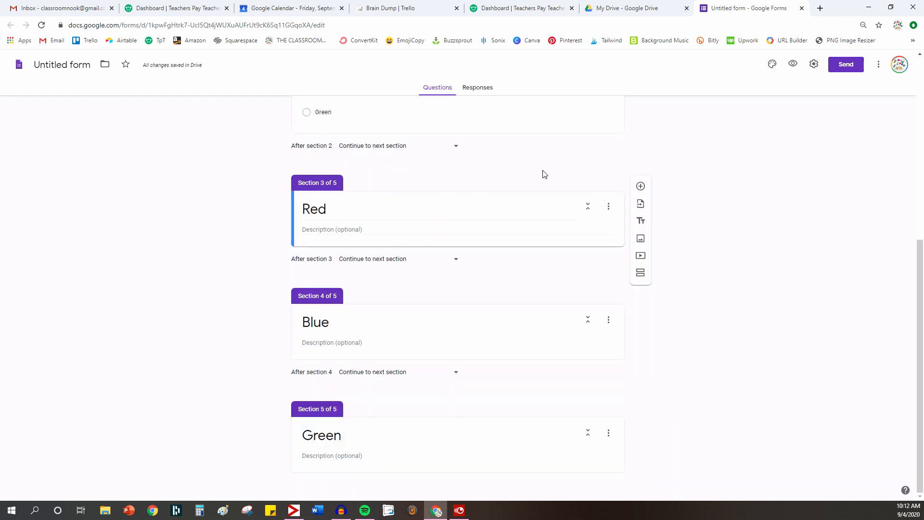
left_click(640, 187)
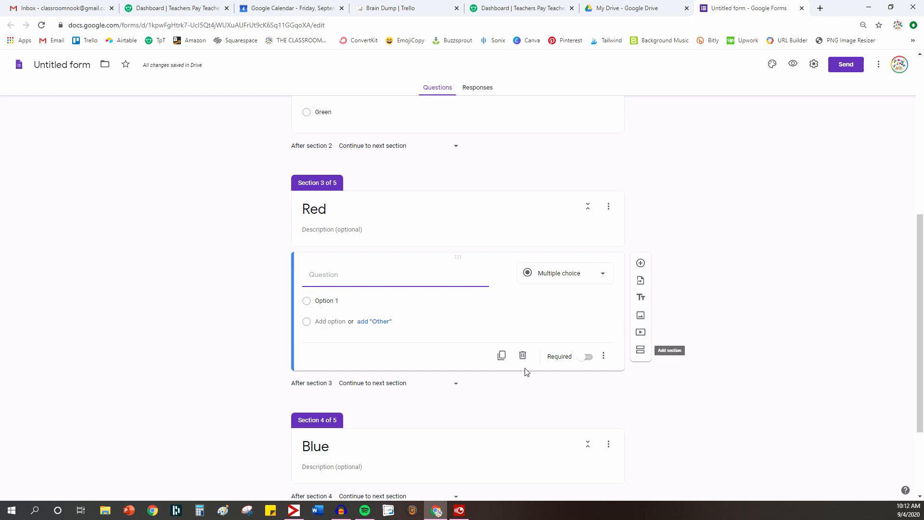
Step: Enable "Go to section based on answer" for the math group color question in the Math Group section
scroll(427, 318, "down", 3)
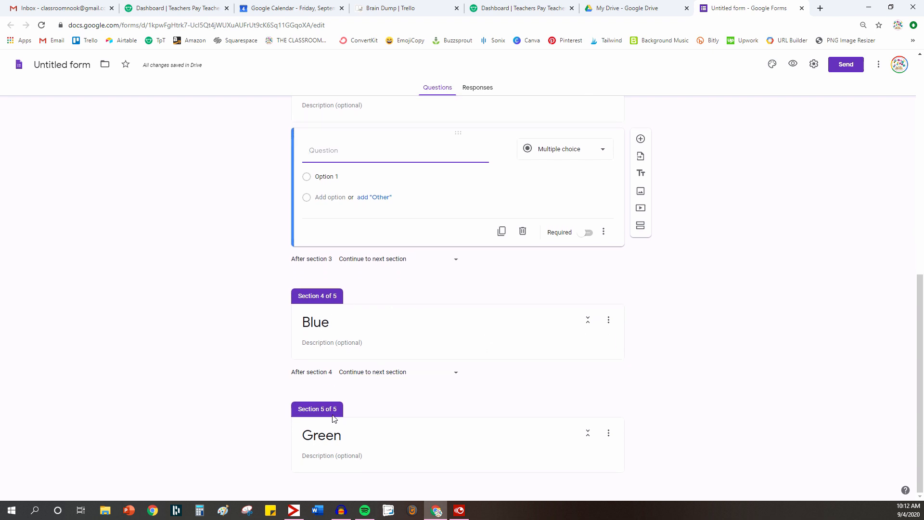
scroll(361, 333, "up", 1)
scroll(360, 330, "up", 3)
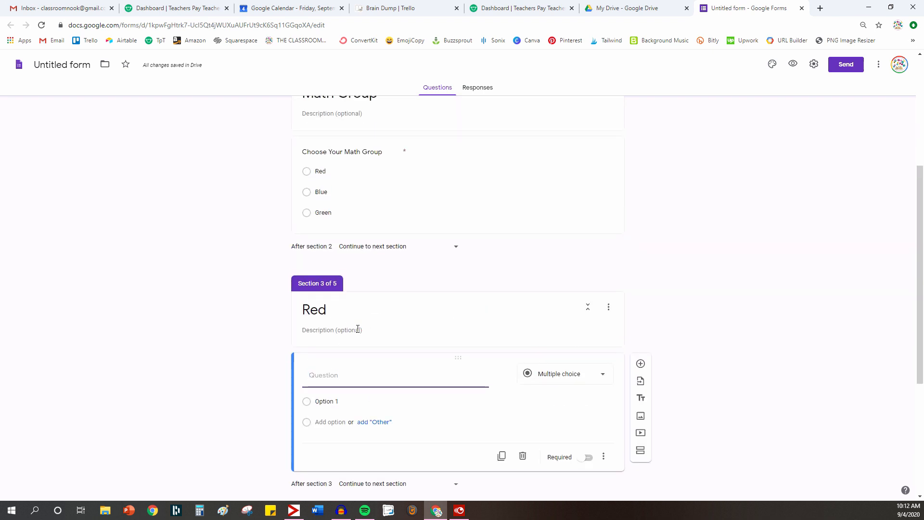
scroll(439, 368, "up", 2)
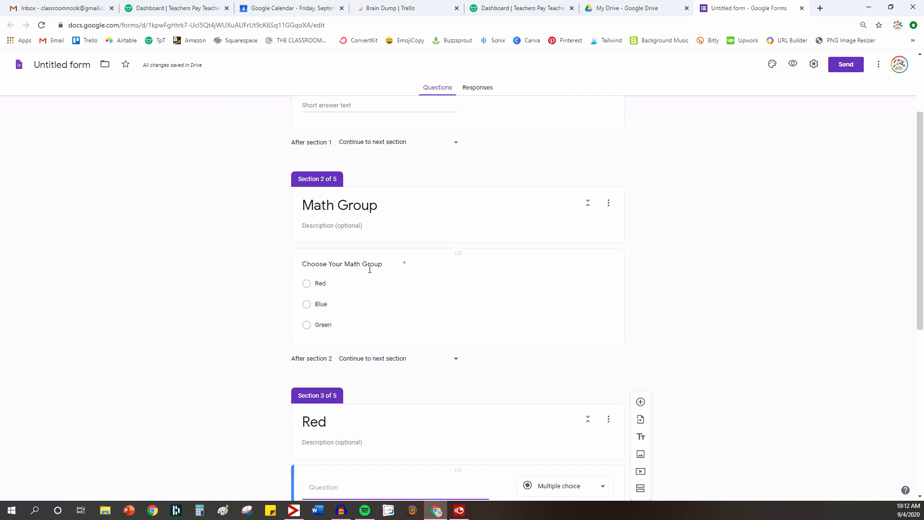
left_click(564, 318)
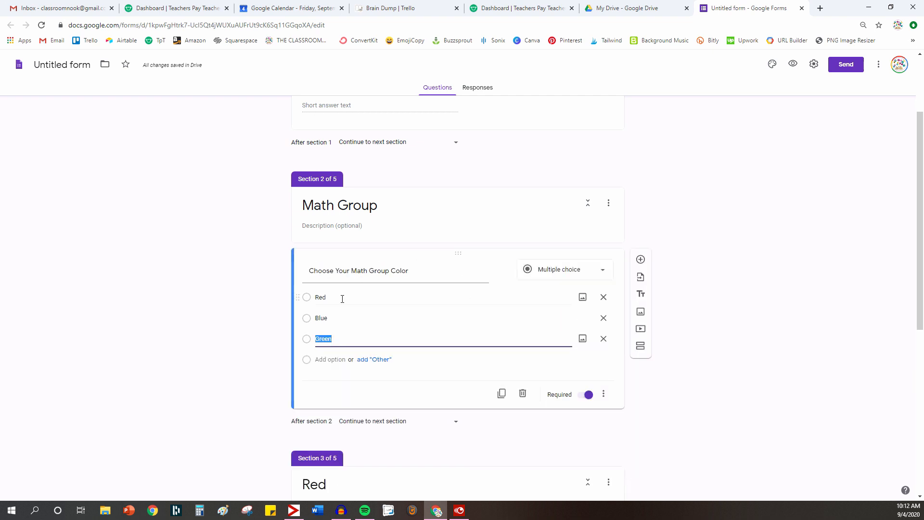
left_click(603, 394)
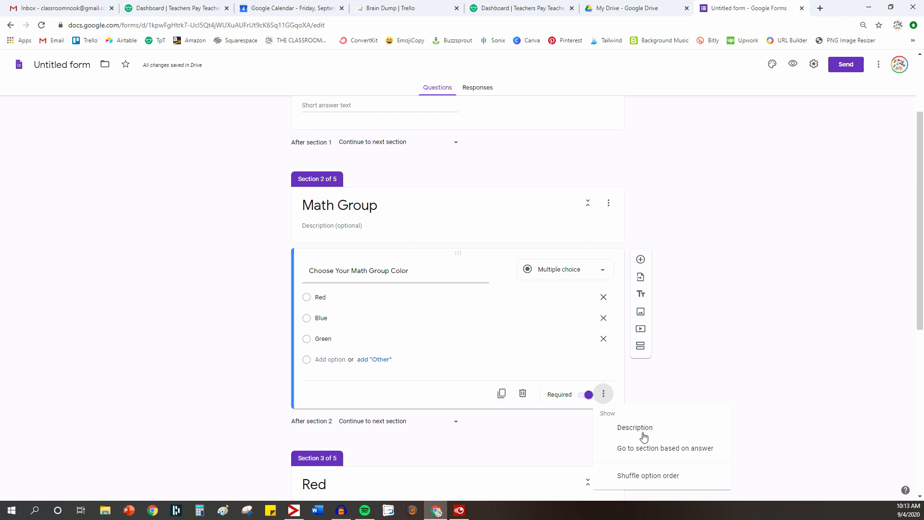
left_click(666, 455)
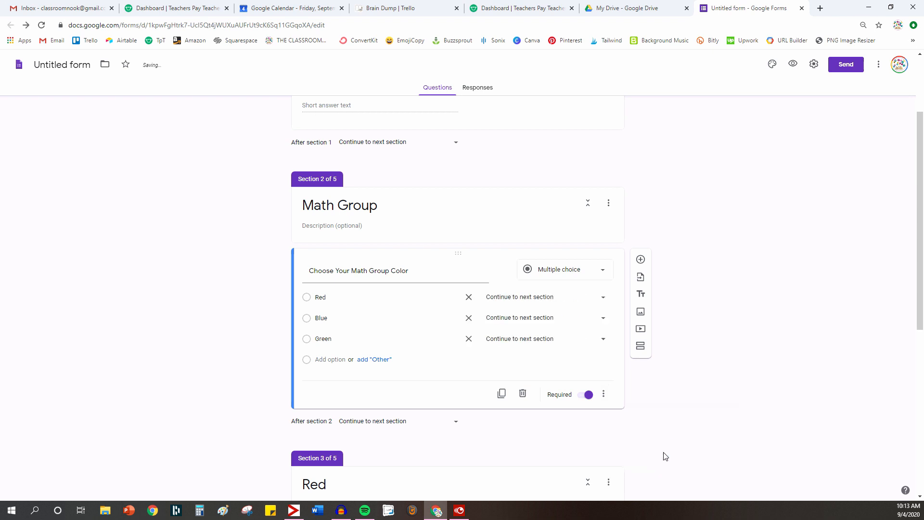
left_click(604, 394)
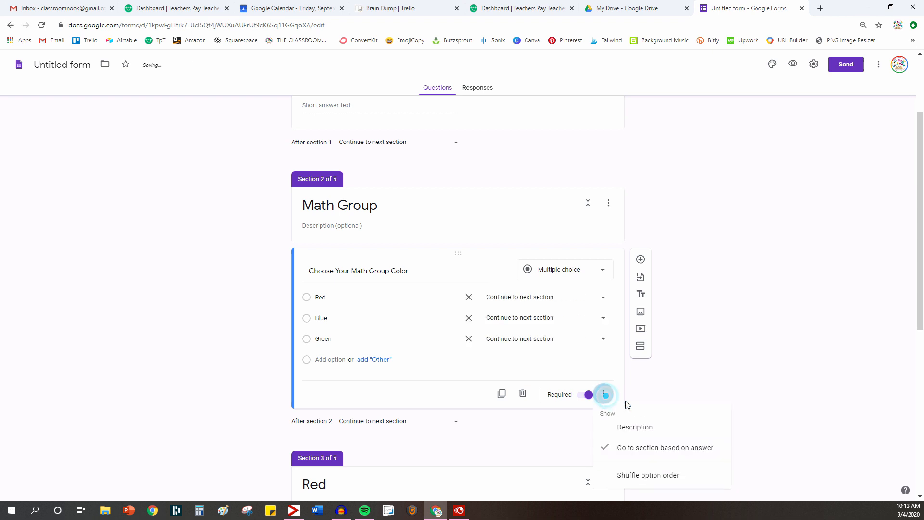
left_click(727, 328)
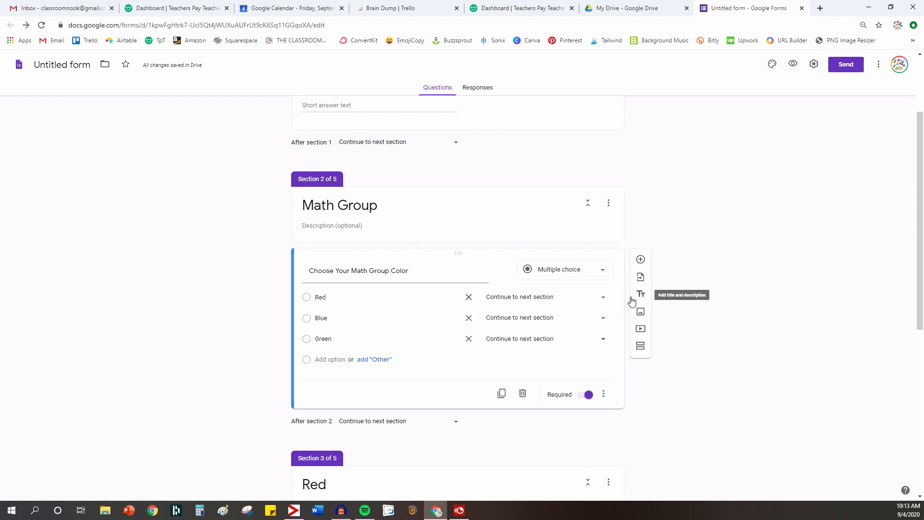
Step: Route the math group color answers so Red goes to section 3, Blue to section 4 and Green to section 5
left_click(602, 297)
left_click(530, 359)
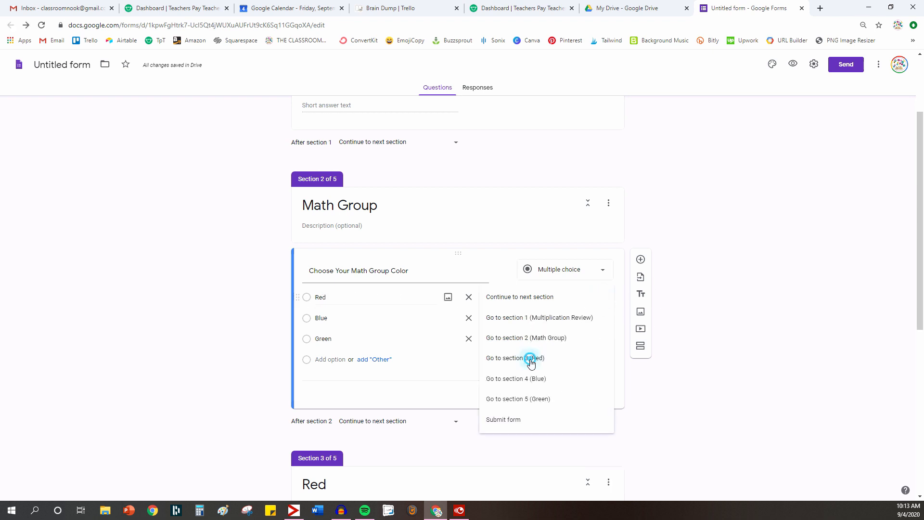
left_click(595, 323)
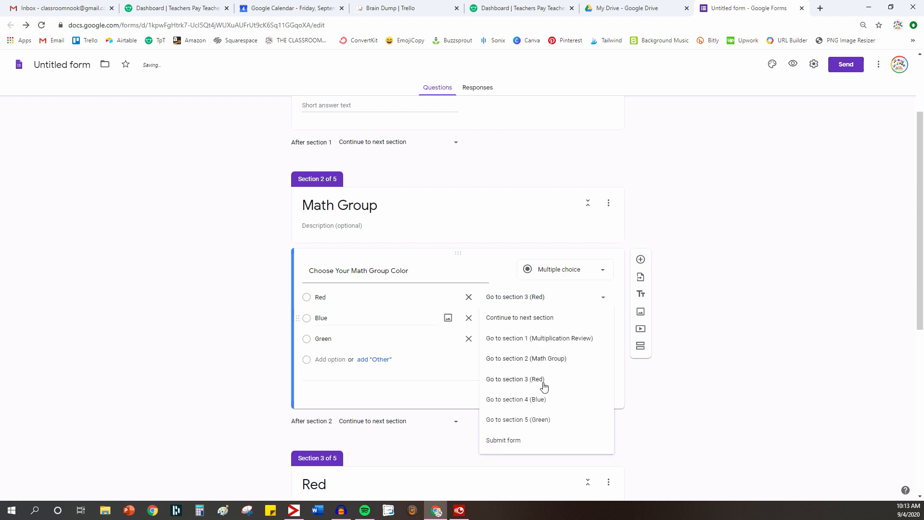
left_click(532, 398)
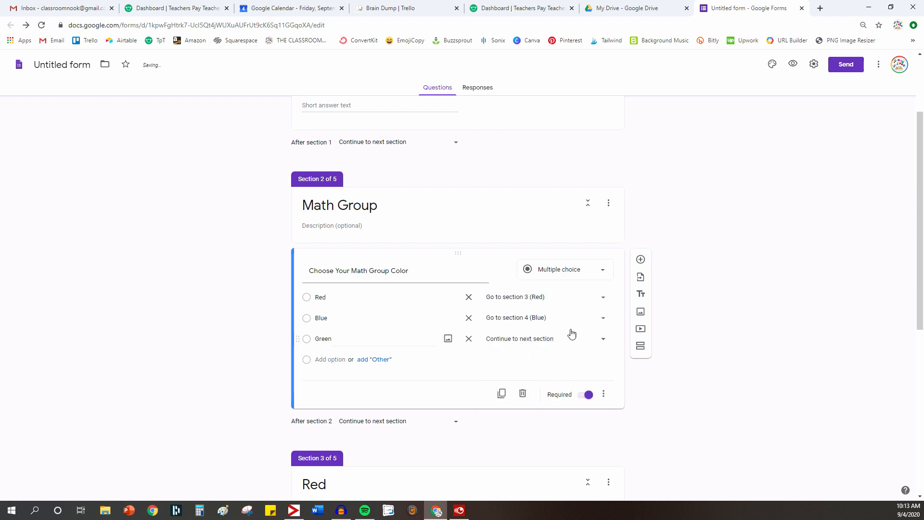
left_click(520, 339)
left_click(527, 442)
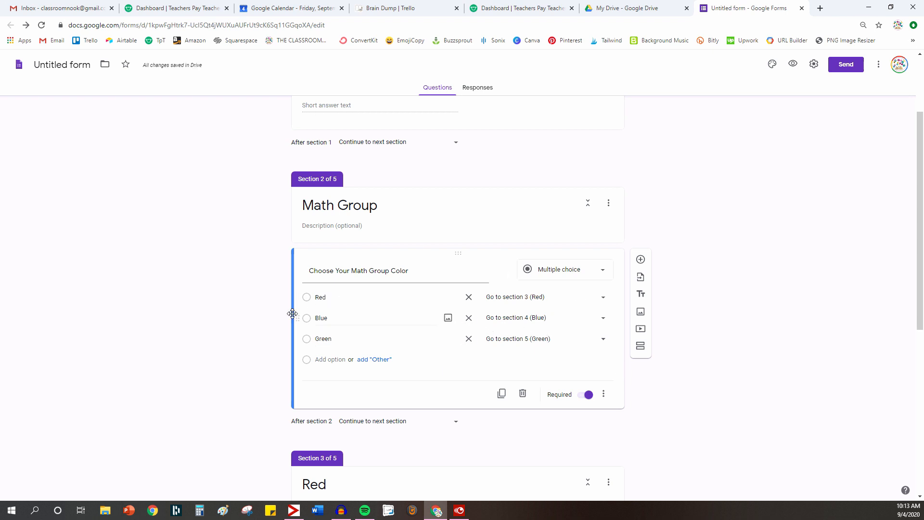
Step: Set both the Red and Blue sections to submit the form after they are completed
scroll(227, 322, "down", 5)
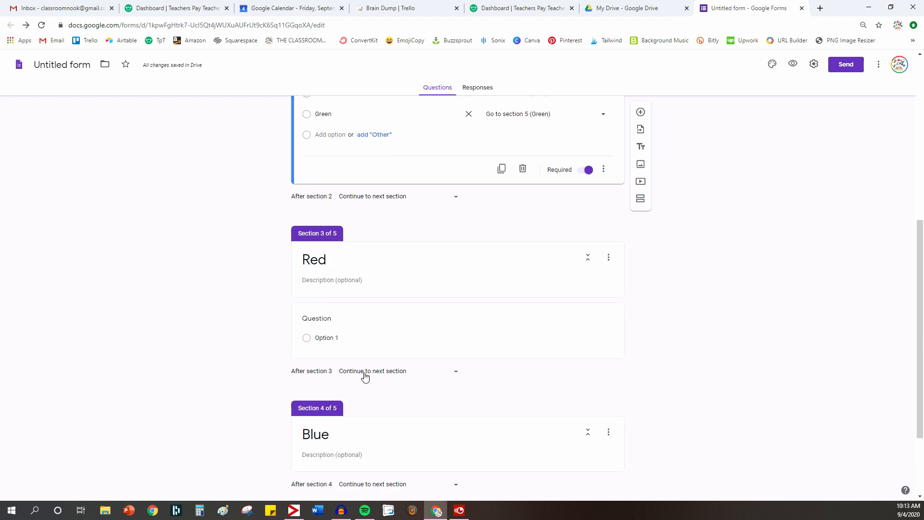
left_click(402, 376)
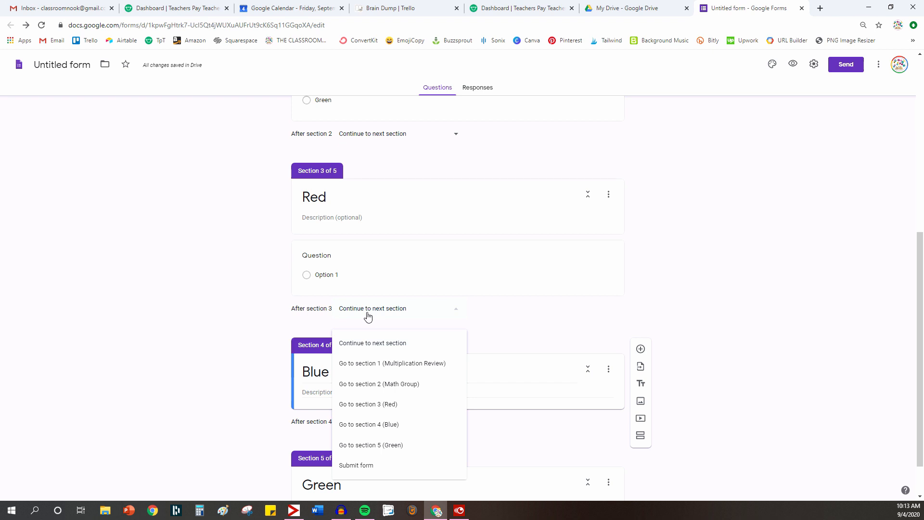
left_click(363, 469)
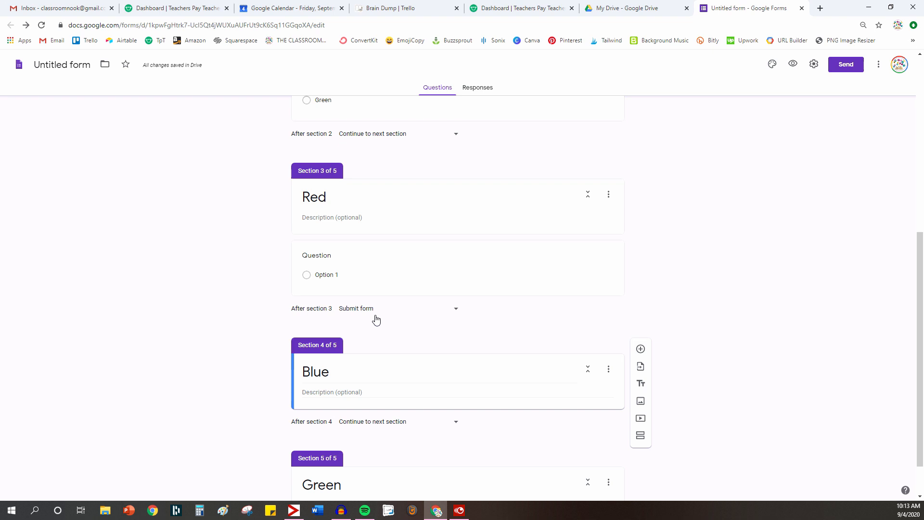
scroll(406, 449, "down", 1)
left_click(356, 373)
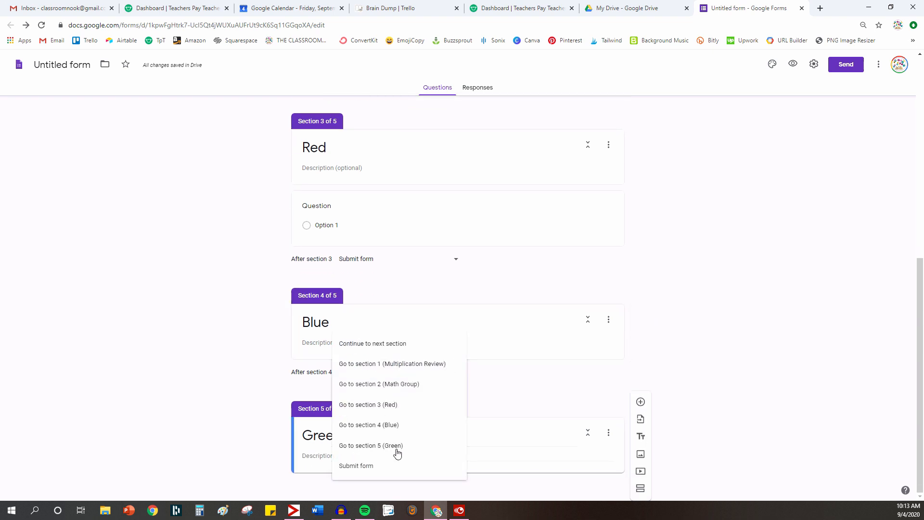
left_click(361, 465)
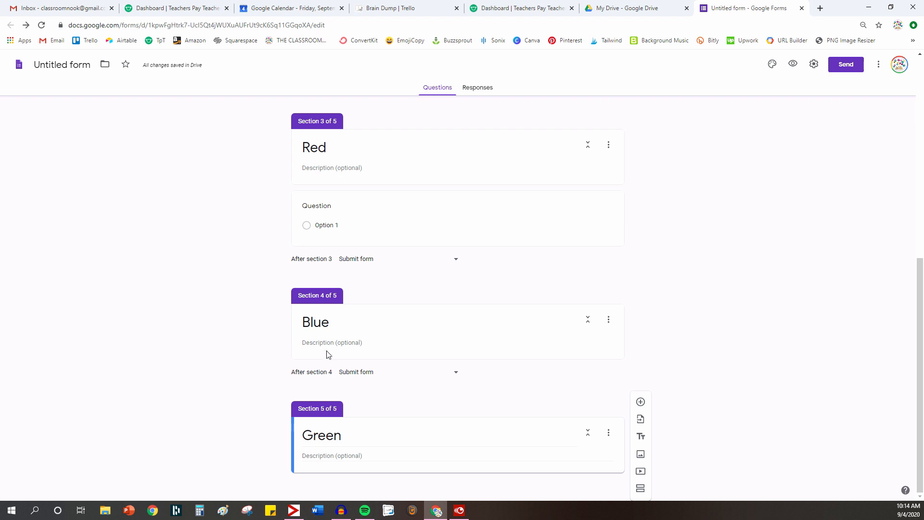
Step: Preview the form, fill in the student's name and continue to the Math Group page
scroll(327, 354, "up", 2)
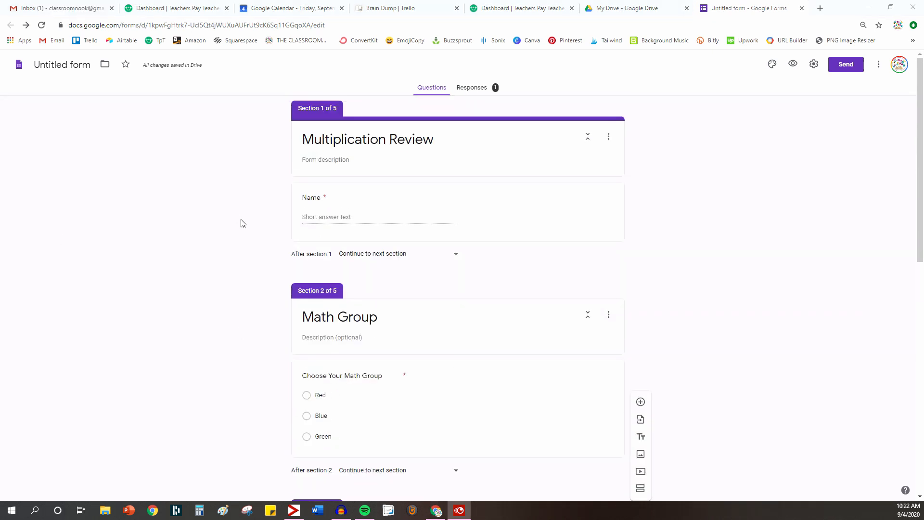
scroll(240, 240, "down", 2)
scroll(226, 241, "up", 2)
left_click(793, 64)
left_click(349, 150)
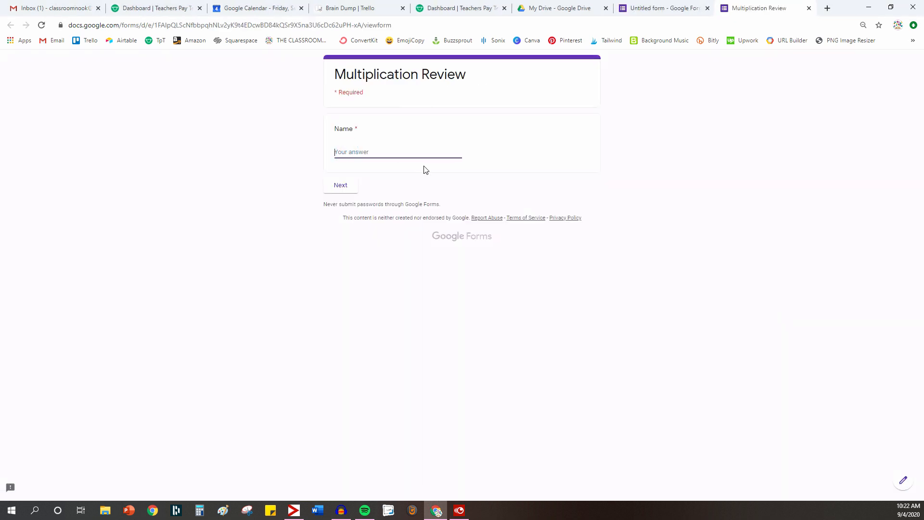
type("Molly")
left_click(340, 186)
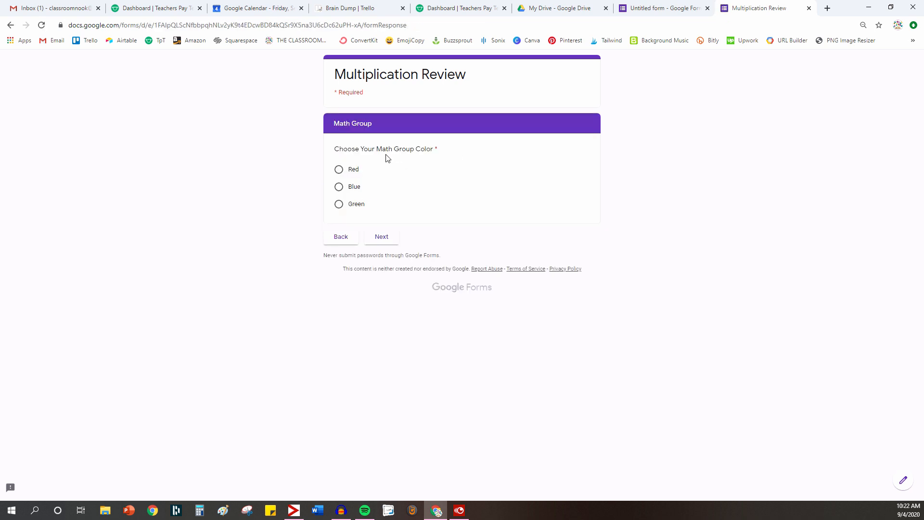
Step: Submit a test response with Blue as the math group and Option 1 for Question 1, and close the preview
left_click(349, 189)
left_click(384, 241)
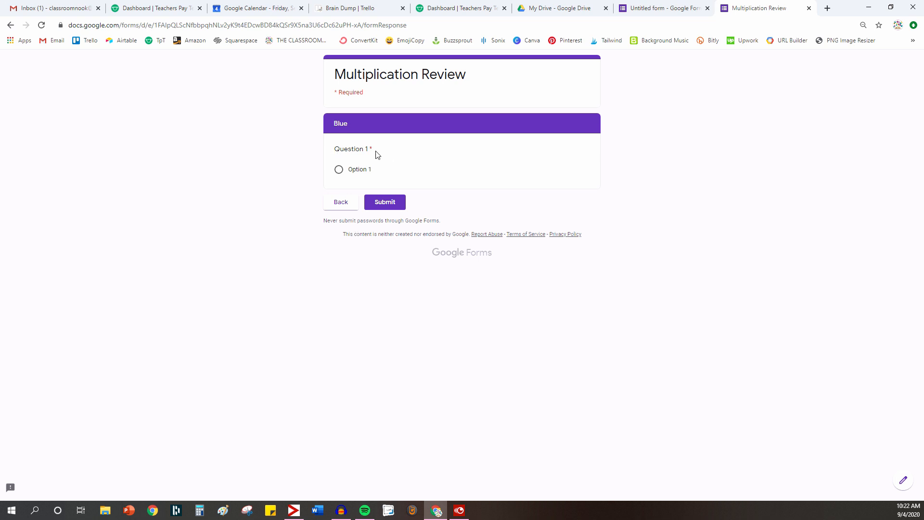
left_click(338, 169)
left_click(383, 203)
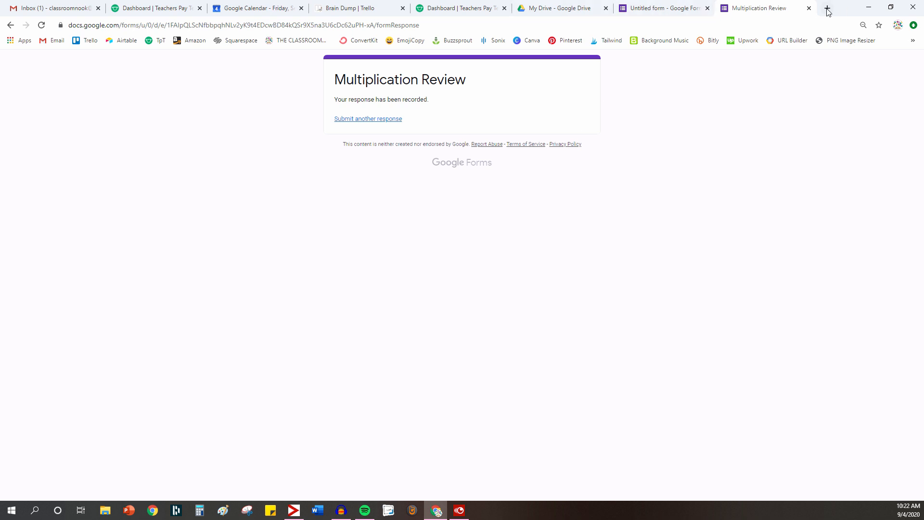
left_click(809, 8)
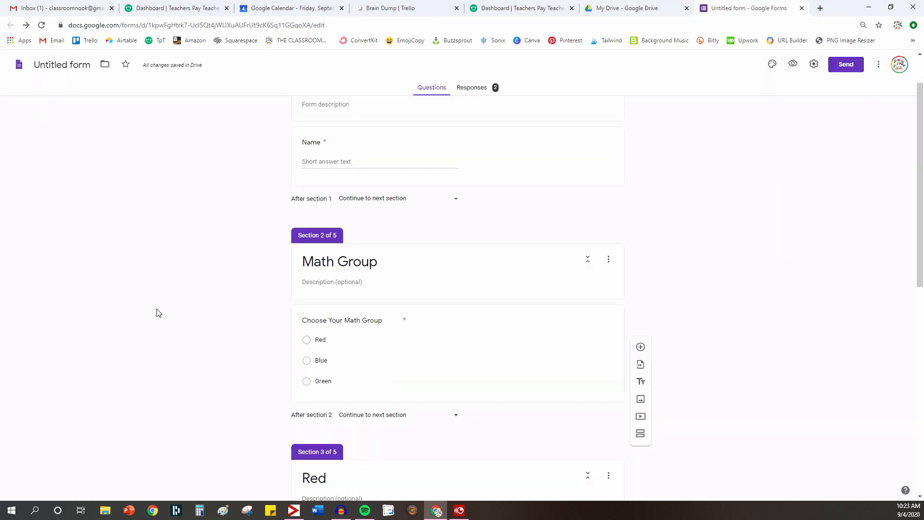
Step: Review the form's sections, comparing the math group choices with the Red, Blue and Green sections they lead to
scroll(159, 313, "down", 10)
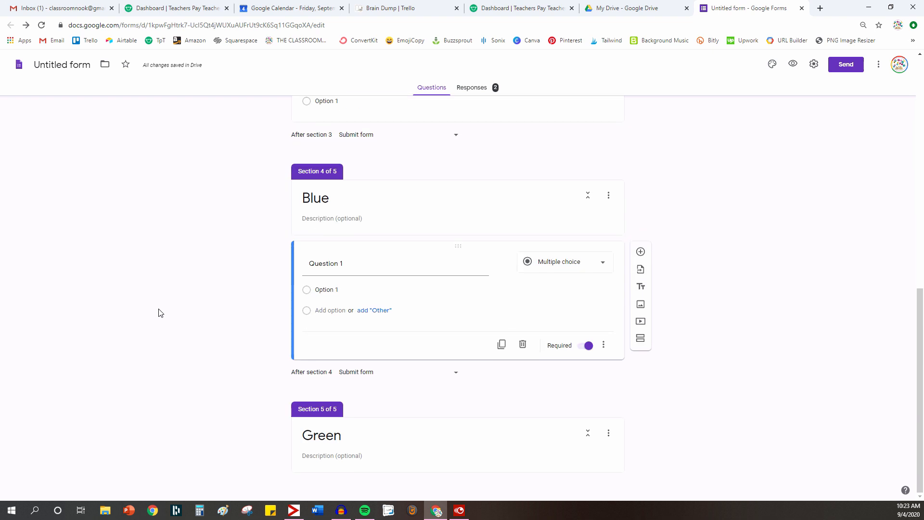
scroll(160, 312, "up", 12)
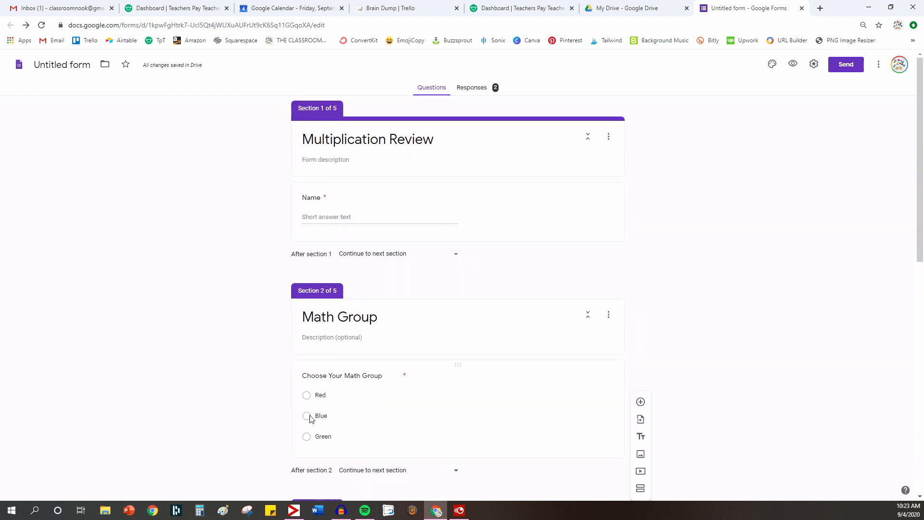
scroll(250, 420, "down", 5)
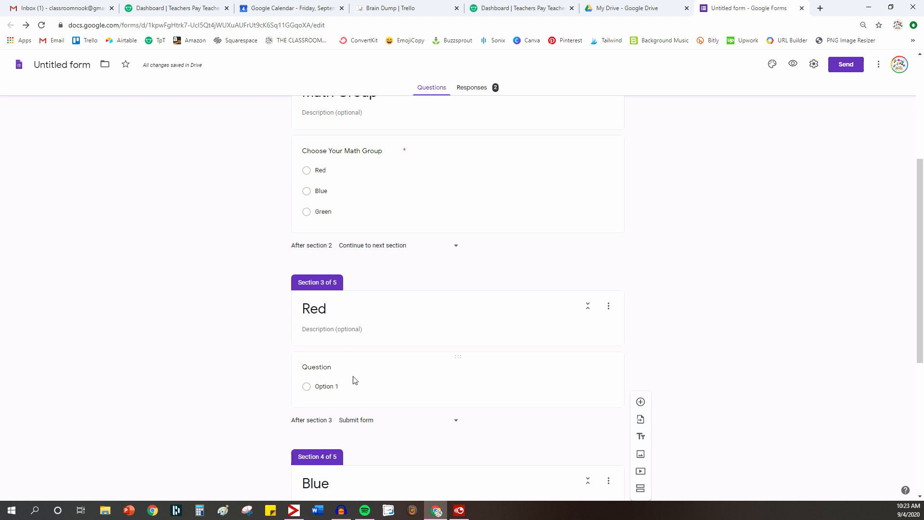
scroll(354, 380, "down", 2)
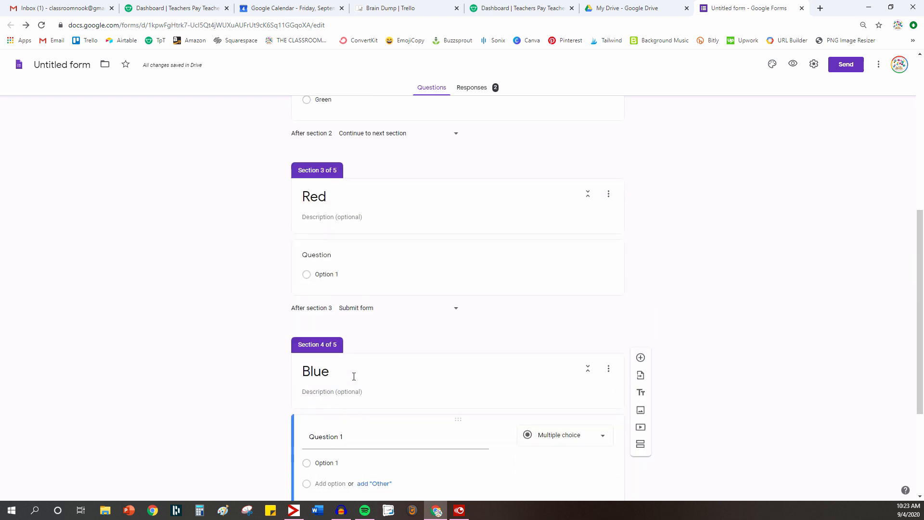
scroll(354, 380, "up", 2)
scroll(354, 380, "up", 2)
scroll(354, 380, "up", 2)
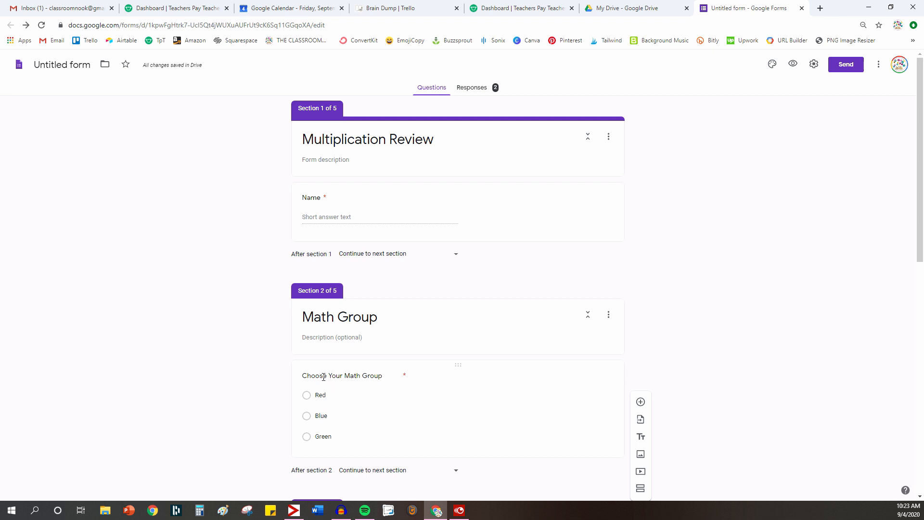
scroll(324, 377, "down", 4)
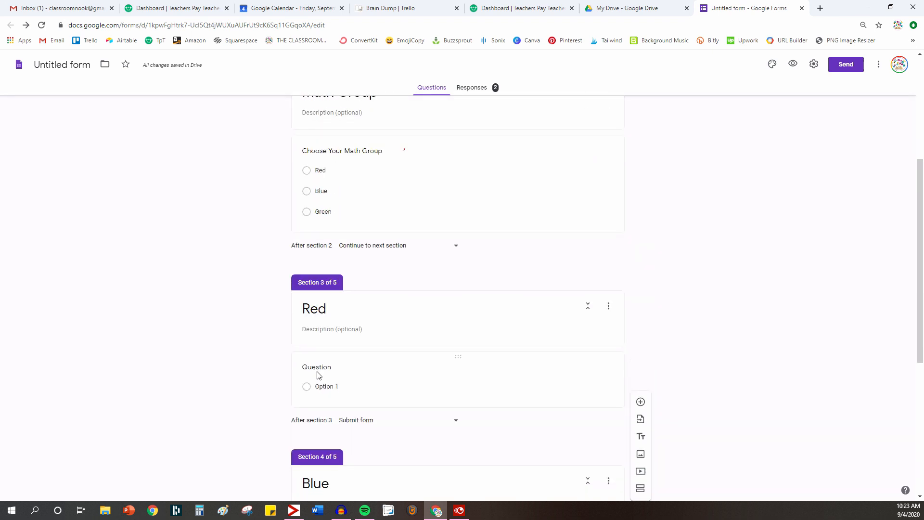
scroll(317, 375, "up", 4)
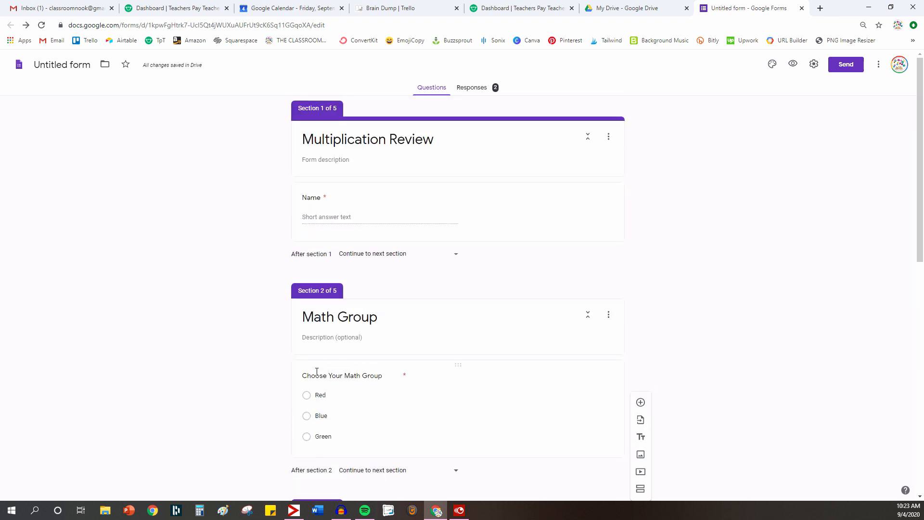